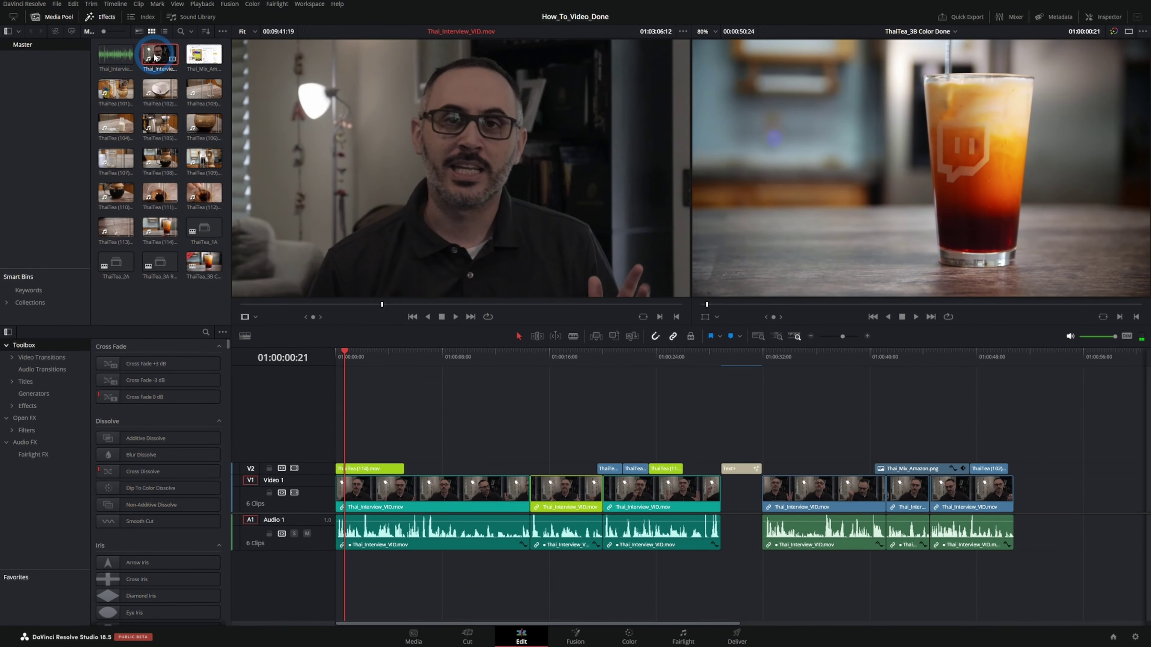
- Cue the Thai_Interview_VID.mov clip near its end in the source viewer
{"action": "left_click", "coordinate": [681, 304]}
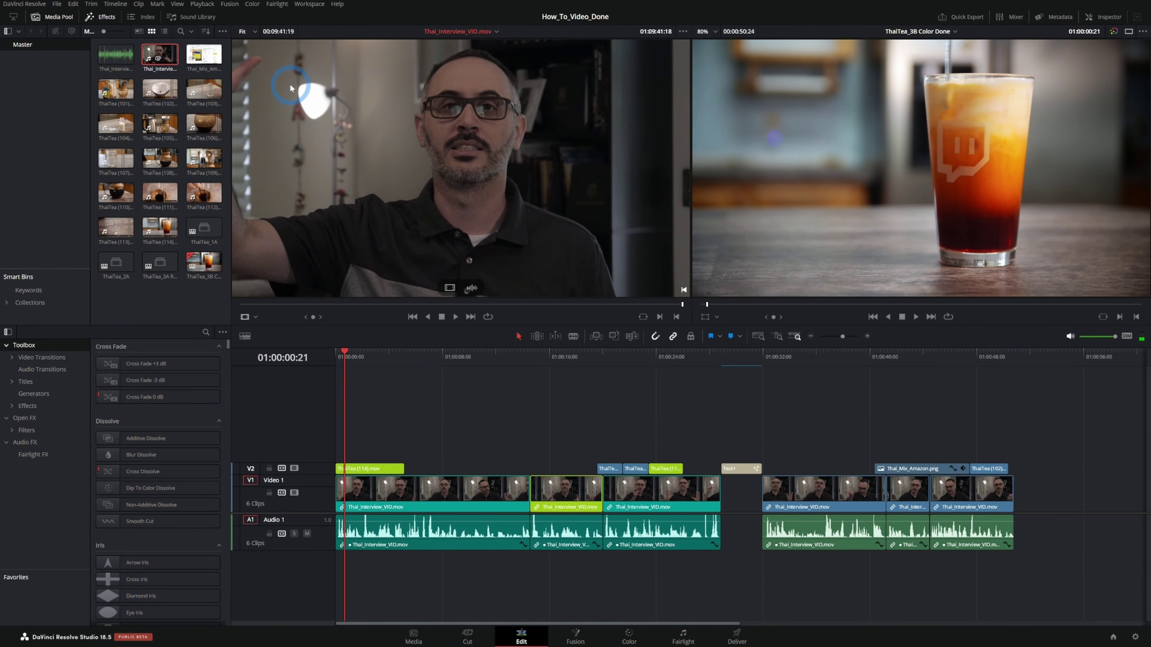
- Transcribe the interview clip's audio, read through the transcript, and start exporting it
{"action": "right_click", "coordinate": [161, 56]}
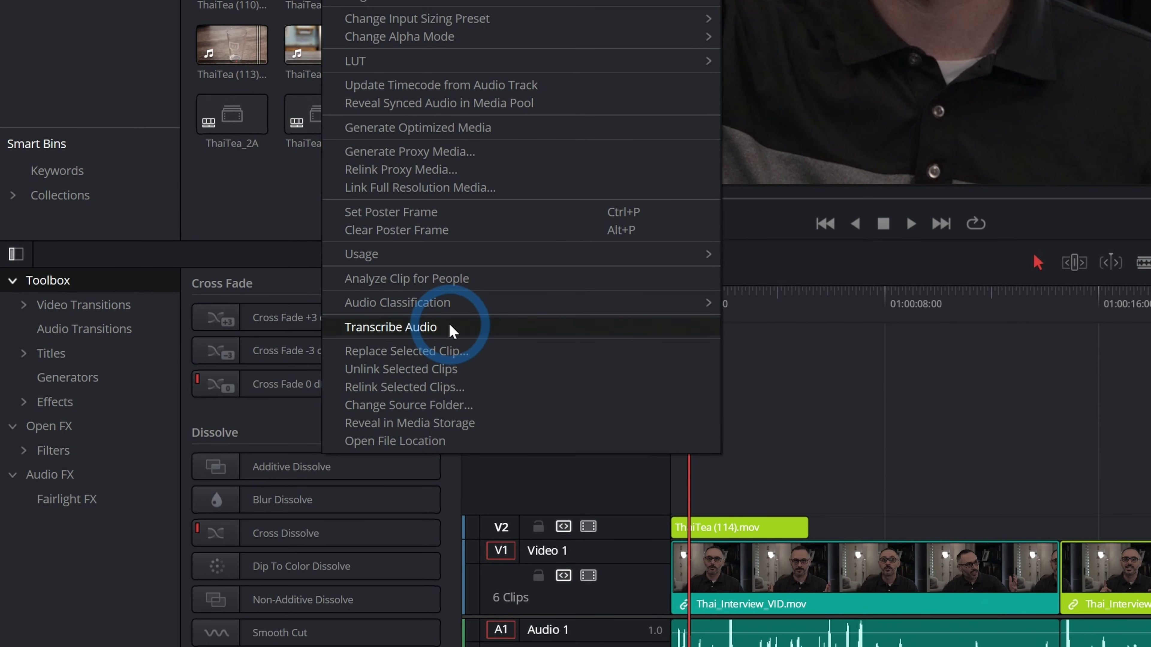
{"action": "left_click", "coordinate": [450, 325]}
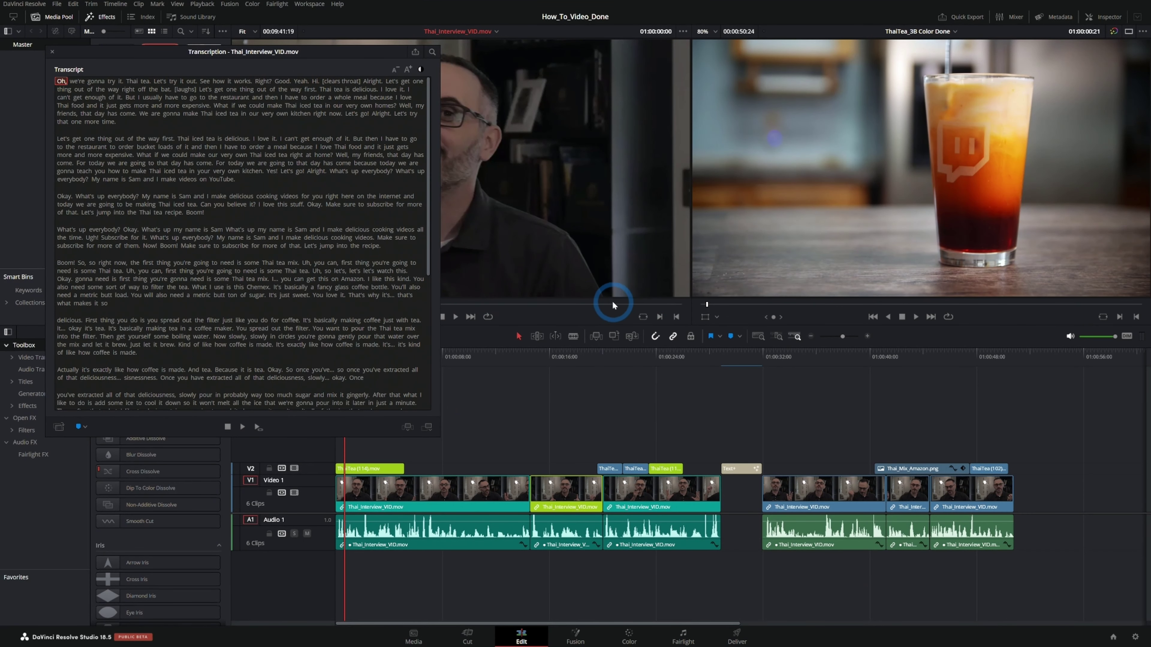
{"action": "left_click_drag", "start_coordinate": [309, 52], "coordinate": [386, 61]}
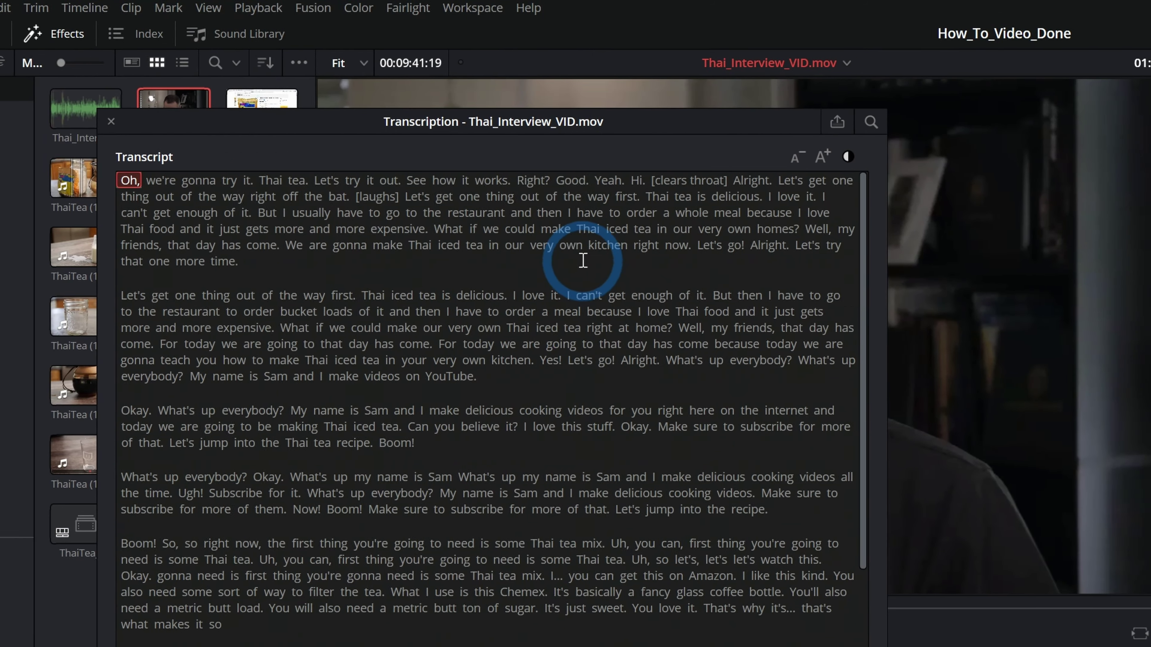
{"action": "scroll", "coordinate": [634, 267], "scroll_direction": "down", "scroll_amount": 4}
{"action": "scroll", "coordinate": [577, 277], "scroll_direction": "down", "scroll_amount": 7}
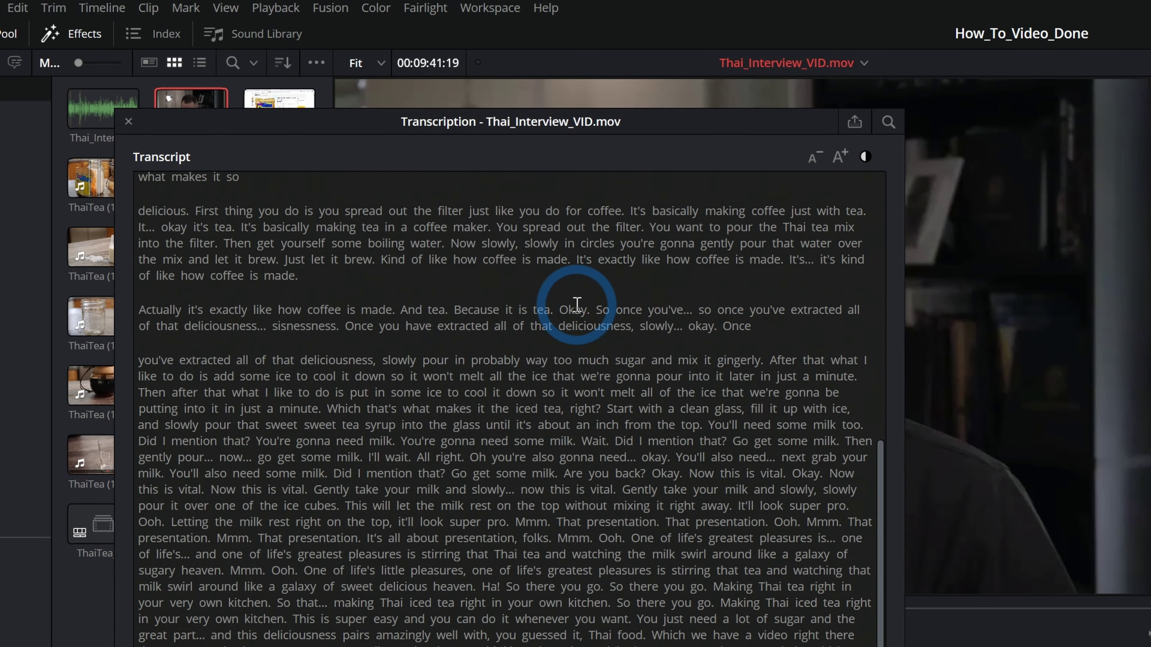
{"action": "scroll", "coordinate": [418, 365], "scroll_direction": "up", "scroll_amount": 8}
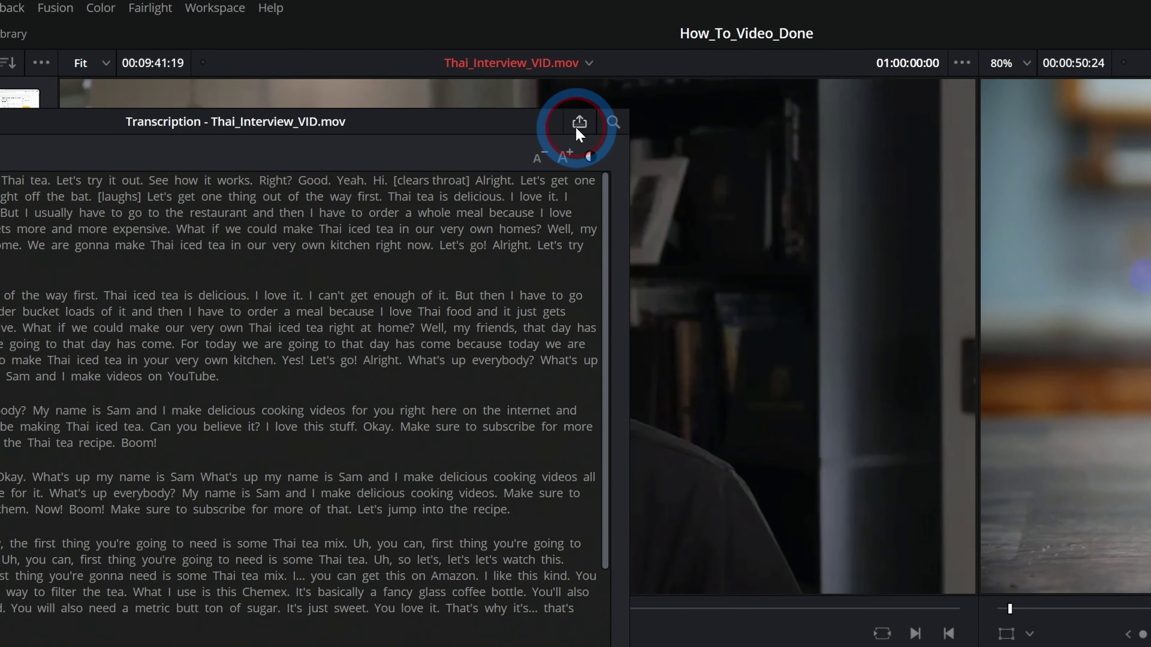
{"action": "left_click", "coordinate": [576, 130]}
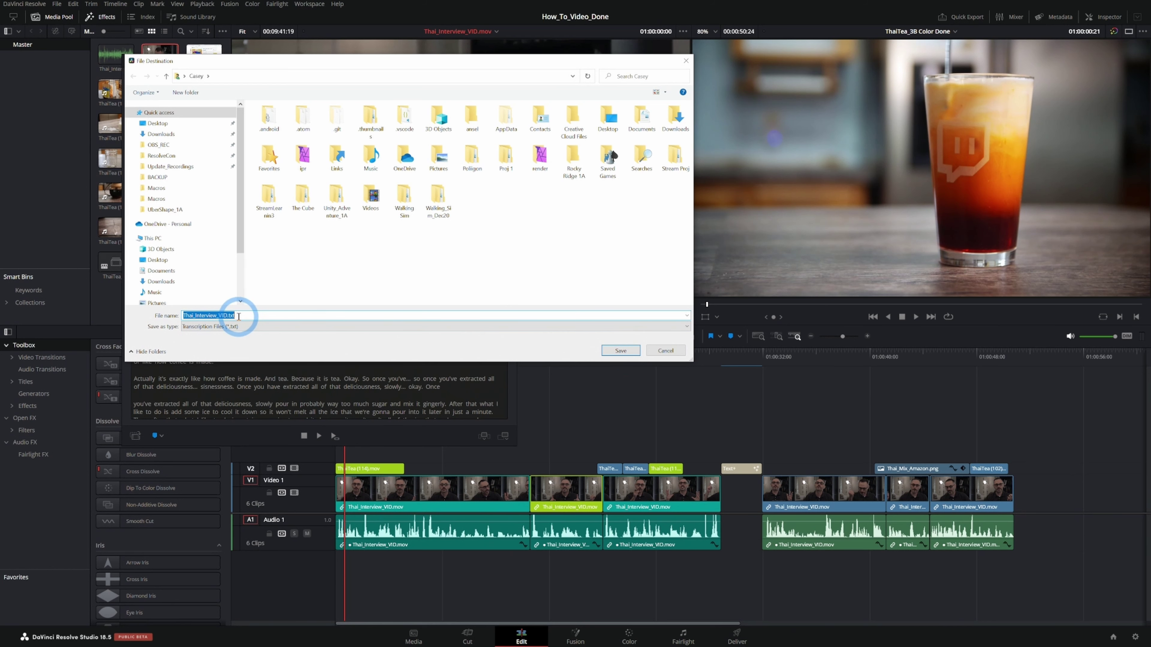
- Save the interview transcript as a text file
{"action": "left_click", "coordinate": [621, 351]}
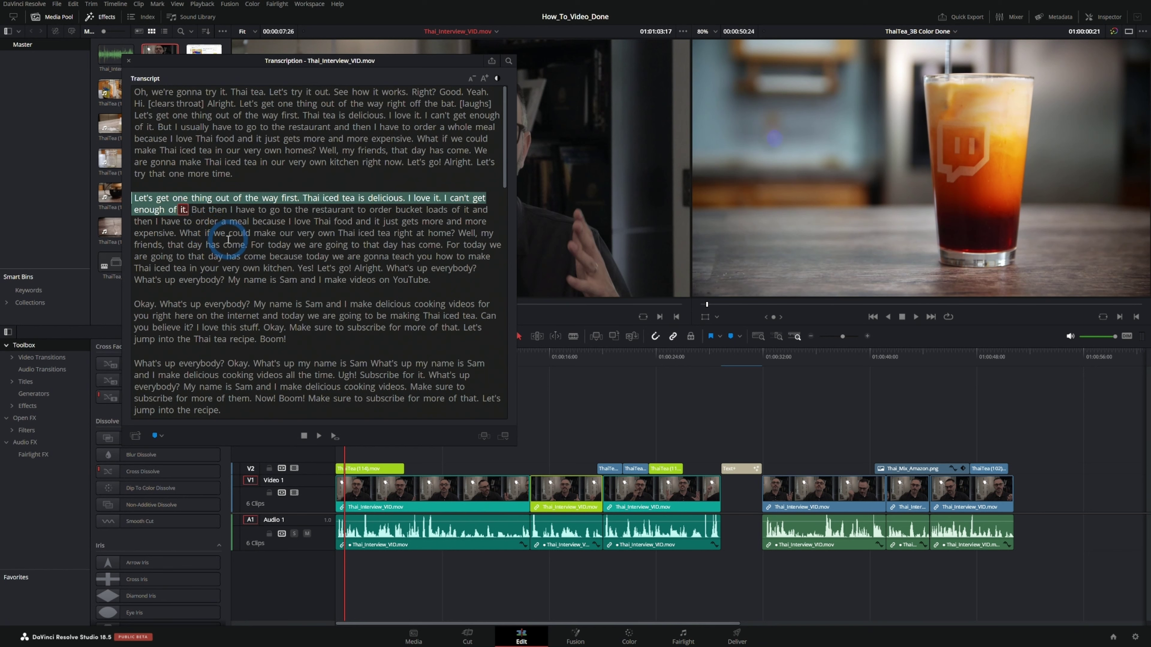
- Create a subclip named 'I Love Thai Tea' from the Thai iced tea transcript passage
{"action": "left_click", "coordinate": [136, 436]}
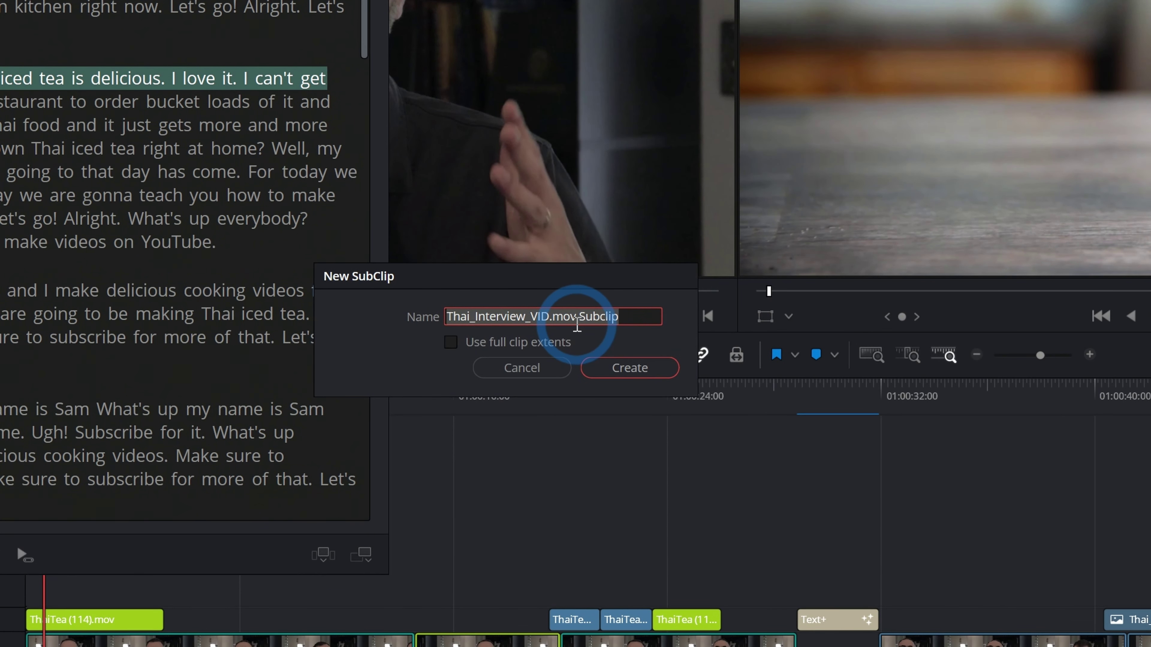
{"action": "key", "text": "BackSpace"}
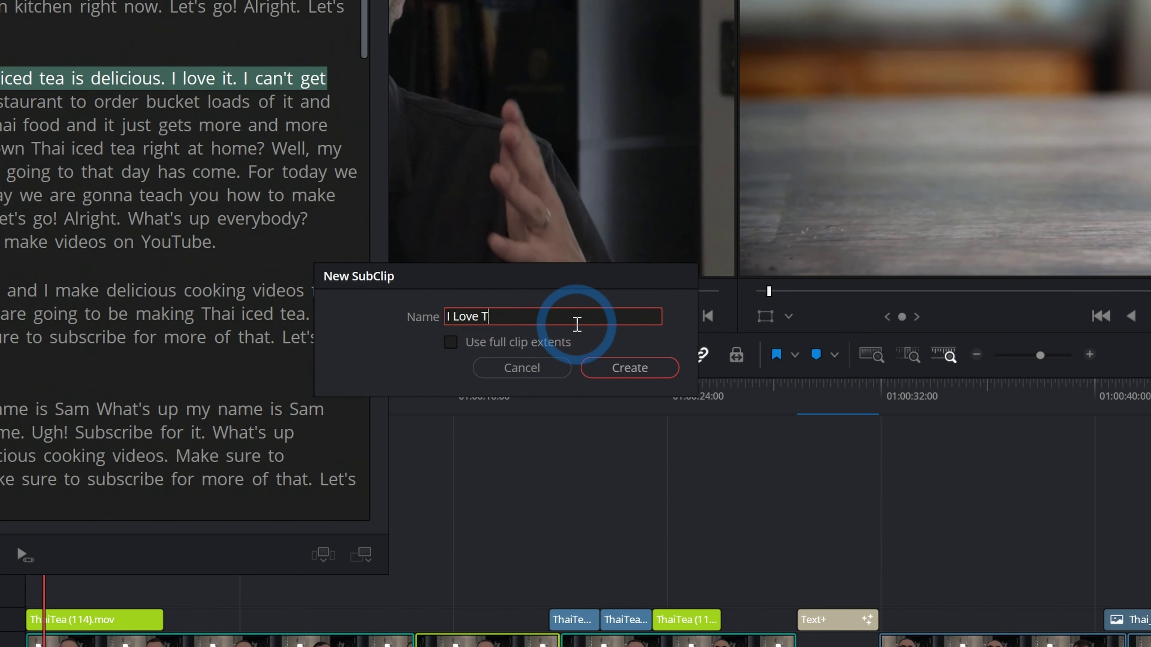
{"action": "type", "text": "I Love Thai Tea"}
{"action": "left_click", "coordinate": [629, 367]}
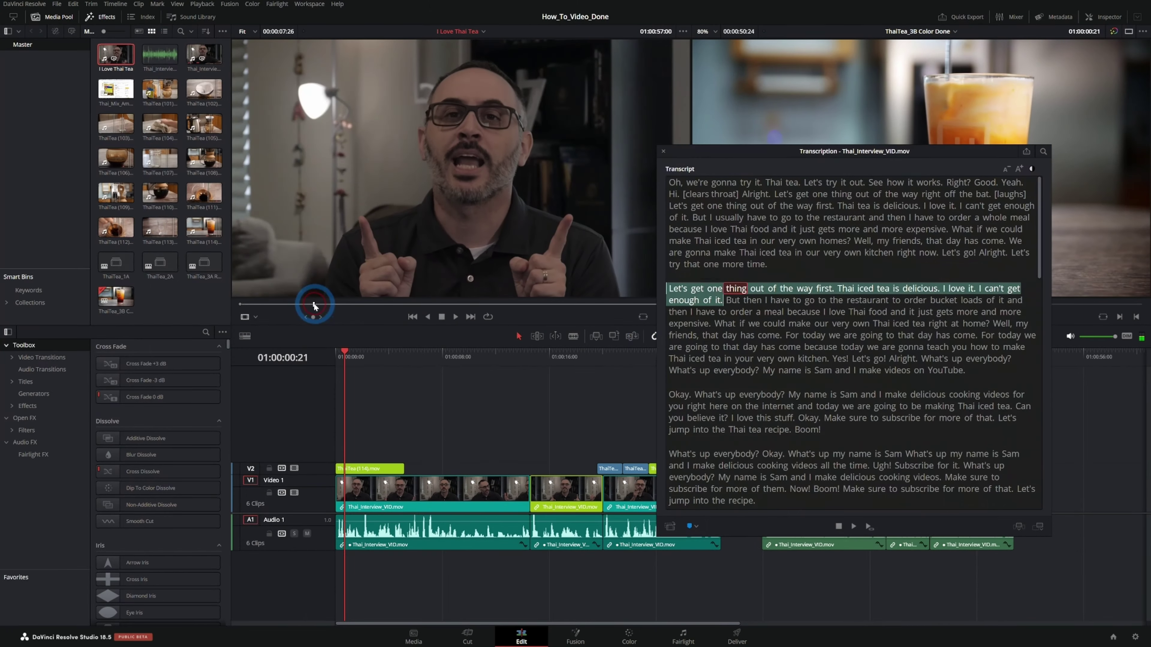
{"action": "left_click_drag", "start_coordinate": [314, 305], "coordinate": [295, 303]}
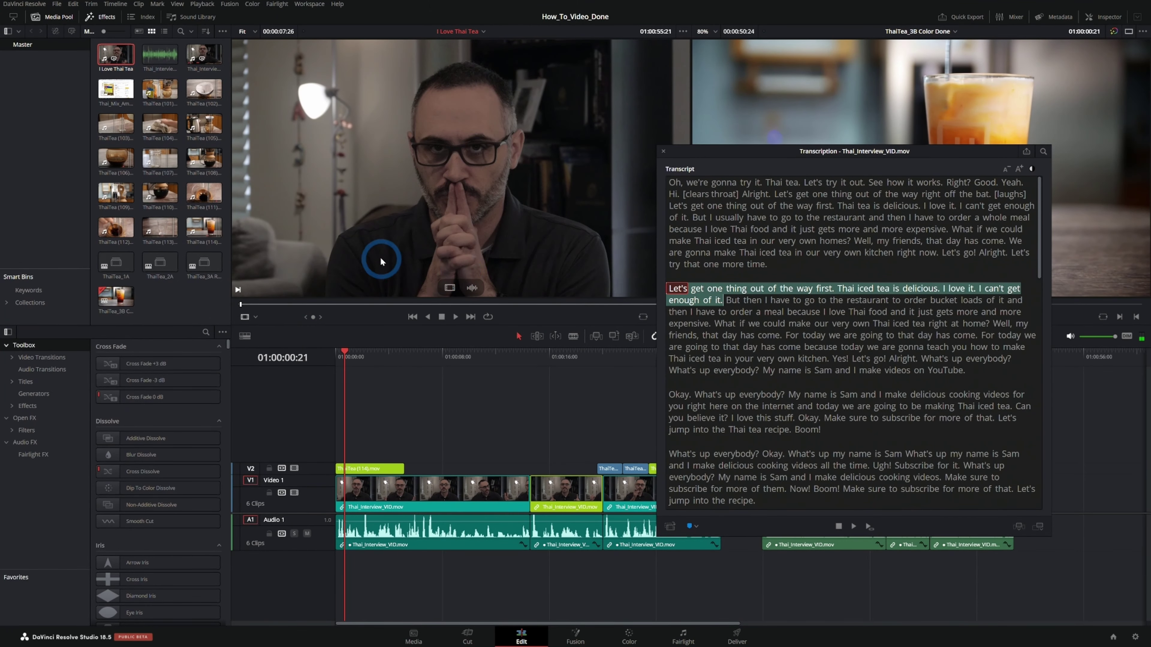
- Load the interview clip and add Marker 1 at the end of the chosen passage
{"action": "double_click", "coordinate": [146, 71]}
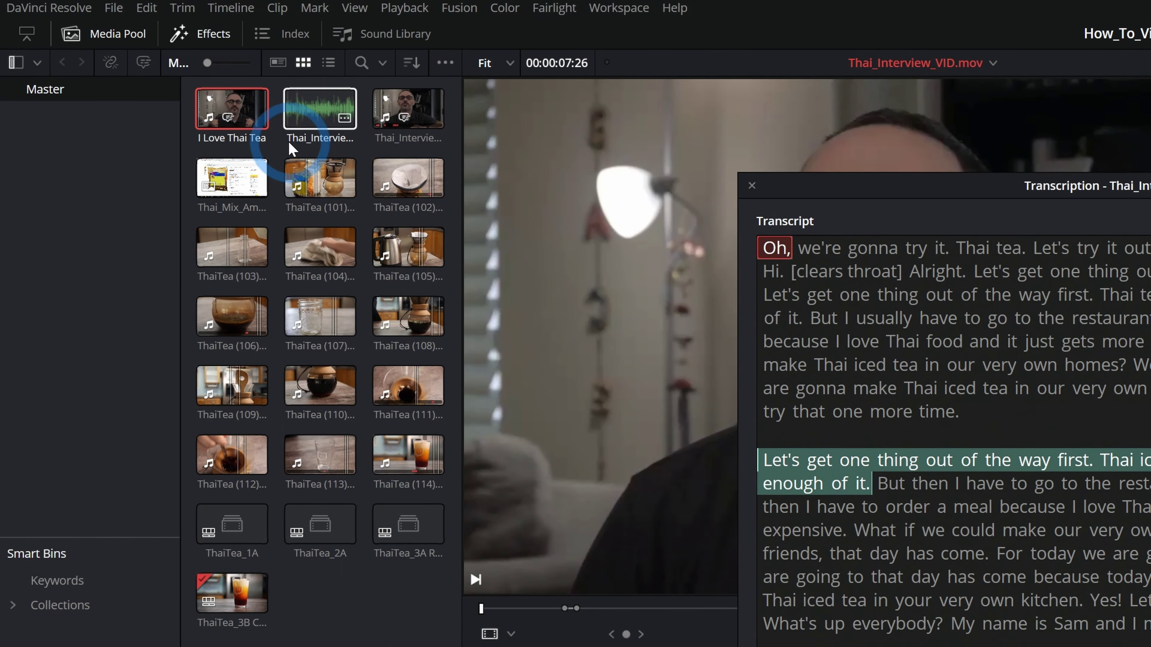
{"action": "left_click", "coordinate": [858, 483]}
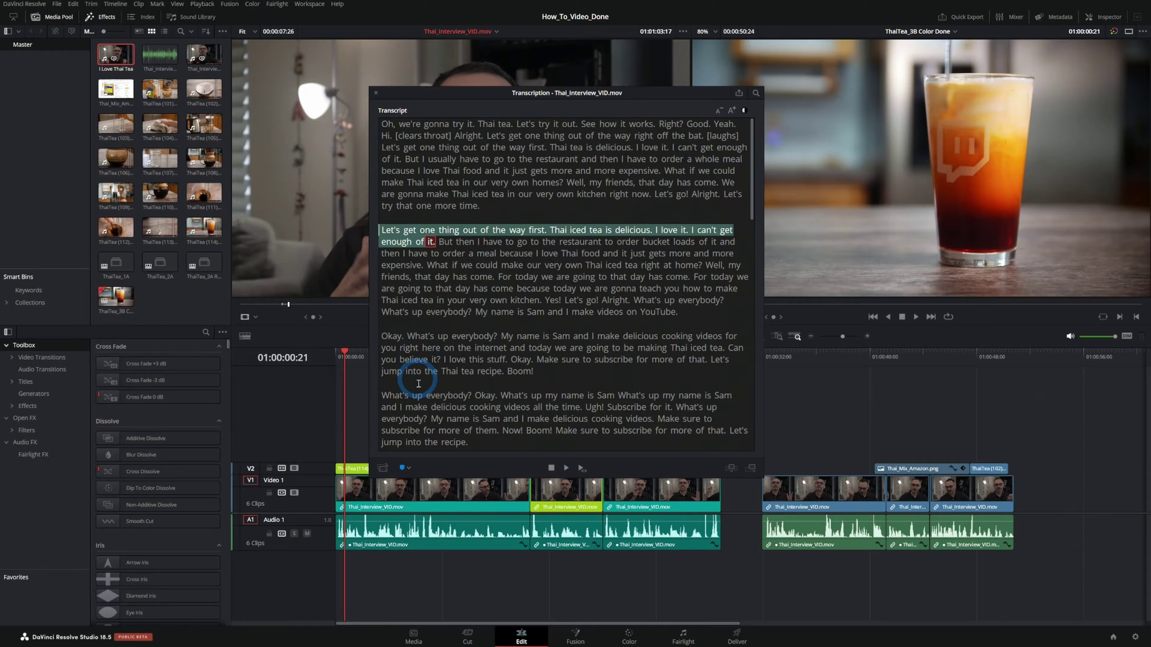
{"action": "left_click", "coordinate": [405, 468]}
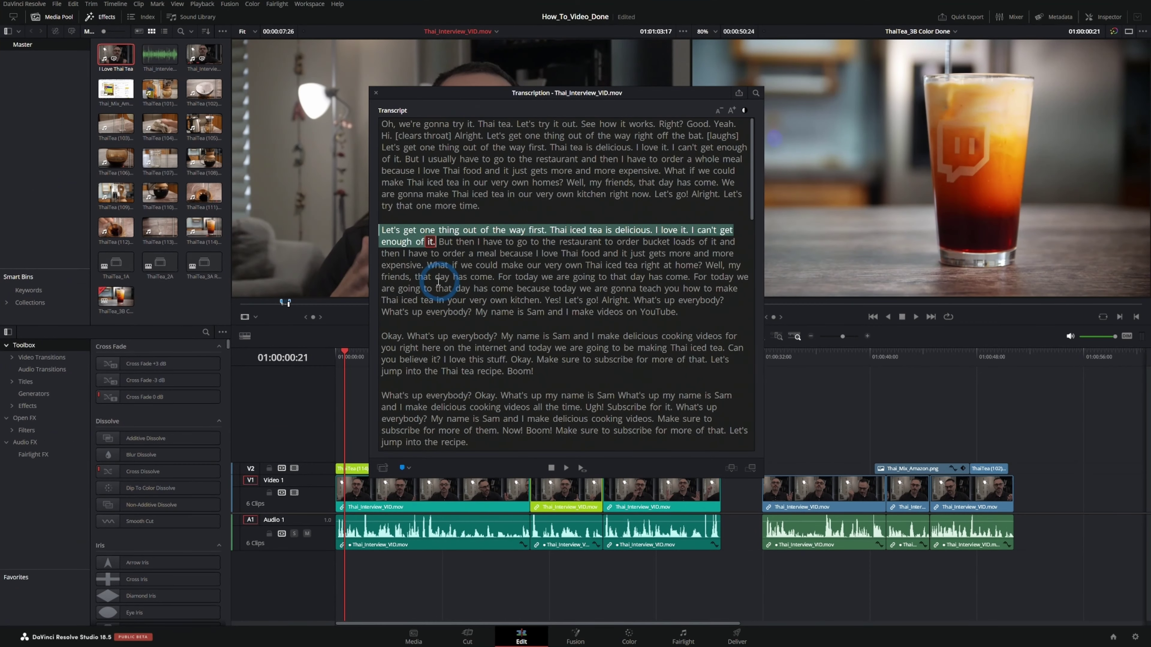
- Play the clip from Marker 1 and cue it to the transcript word 'For'
{"action": "left_click_drag", "start_coordinate": [530, 93], "coordinate": [694, 121]}
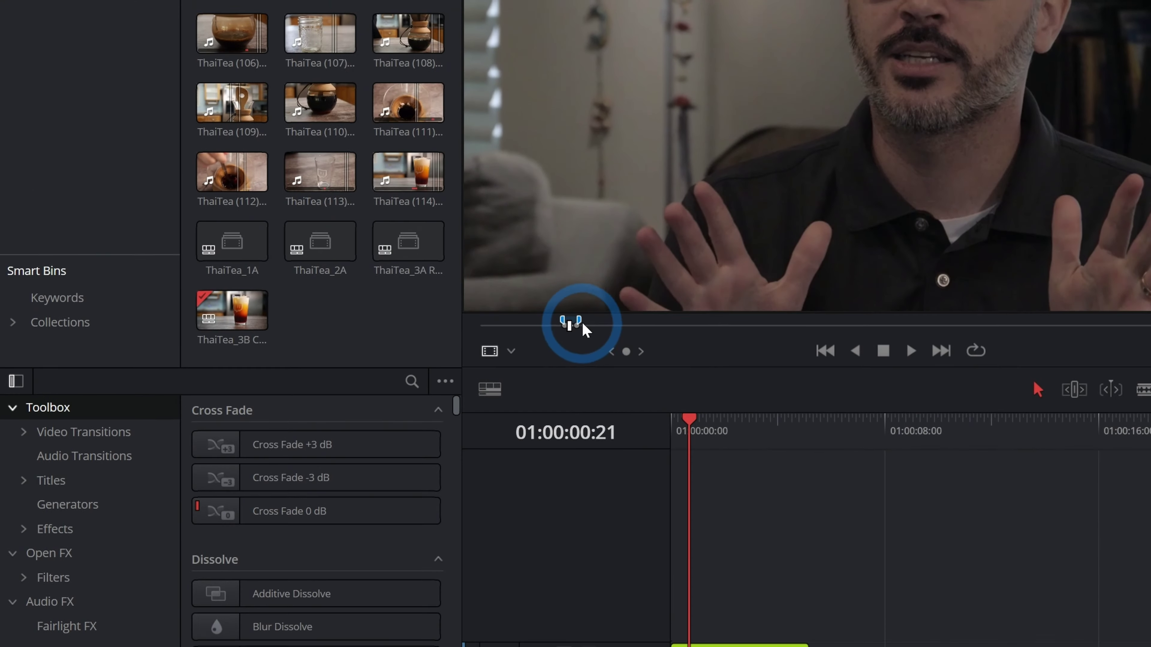
{"action": "left_click", "coordinate": [577, 325]}
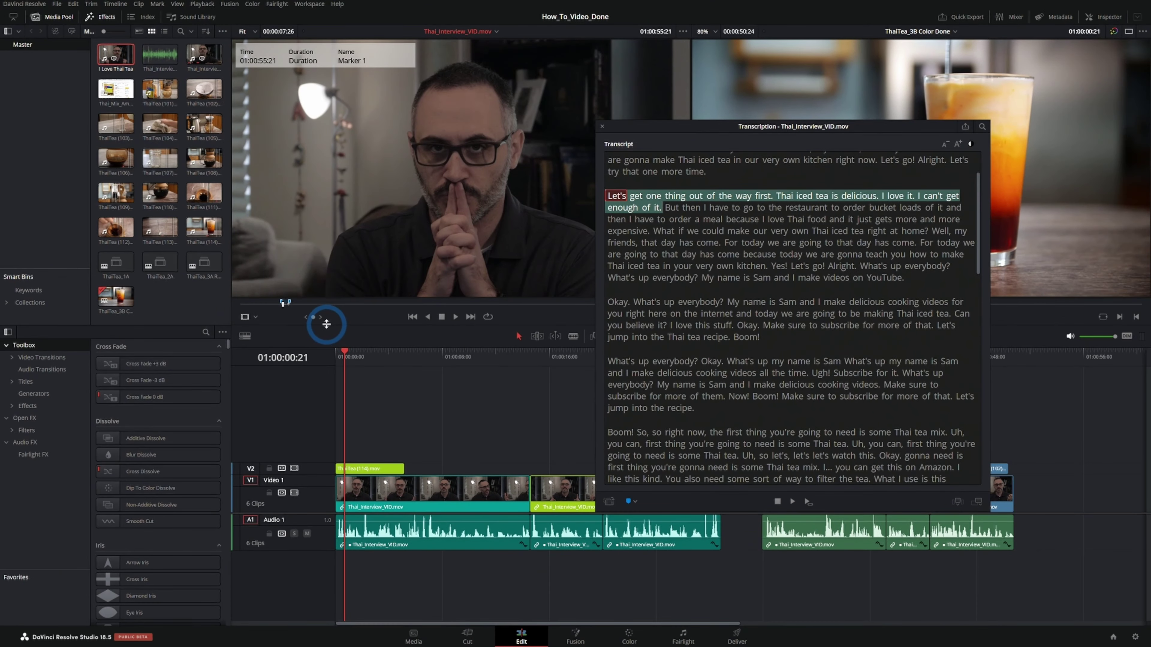
{"action": "key", "text": "space"}
{"action": "scroll", "coordinate": [698, 334], "scroll_direction": "up", "scroll_amount": 2}
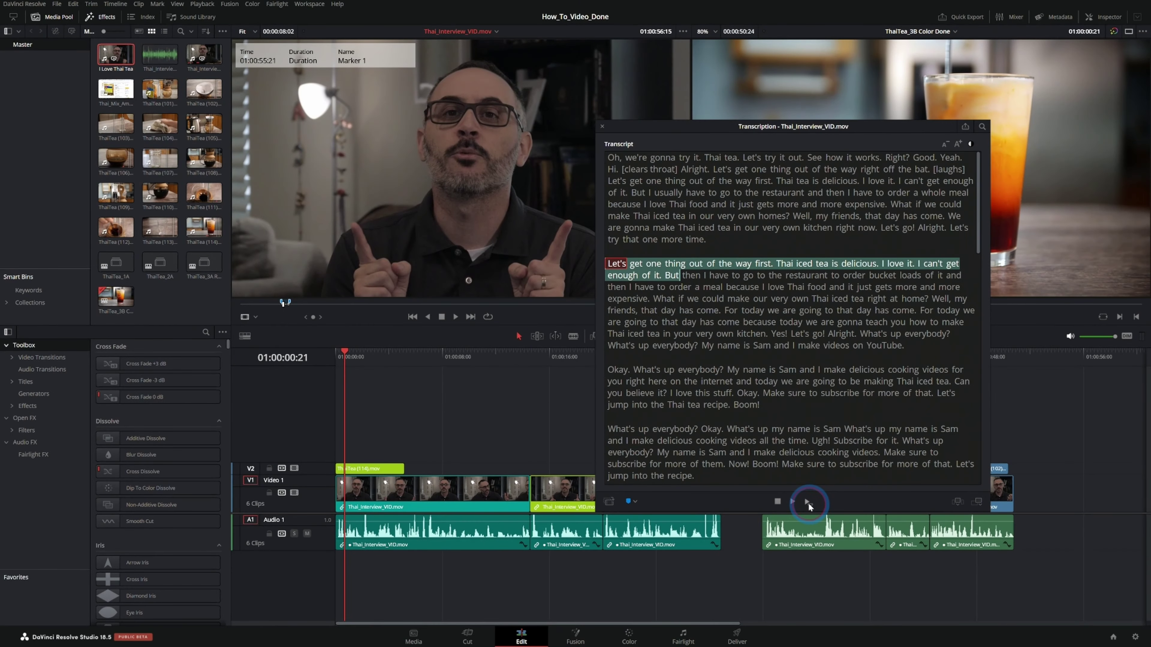
{"action": "left_click", "coordinate": [808, 503]}
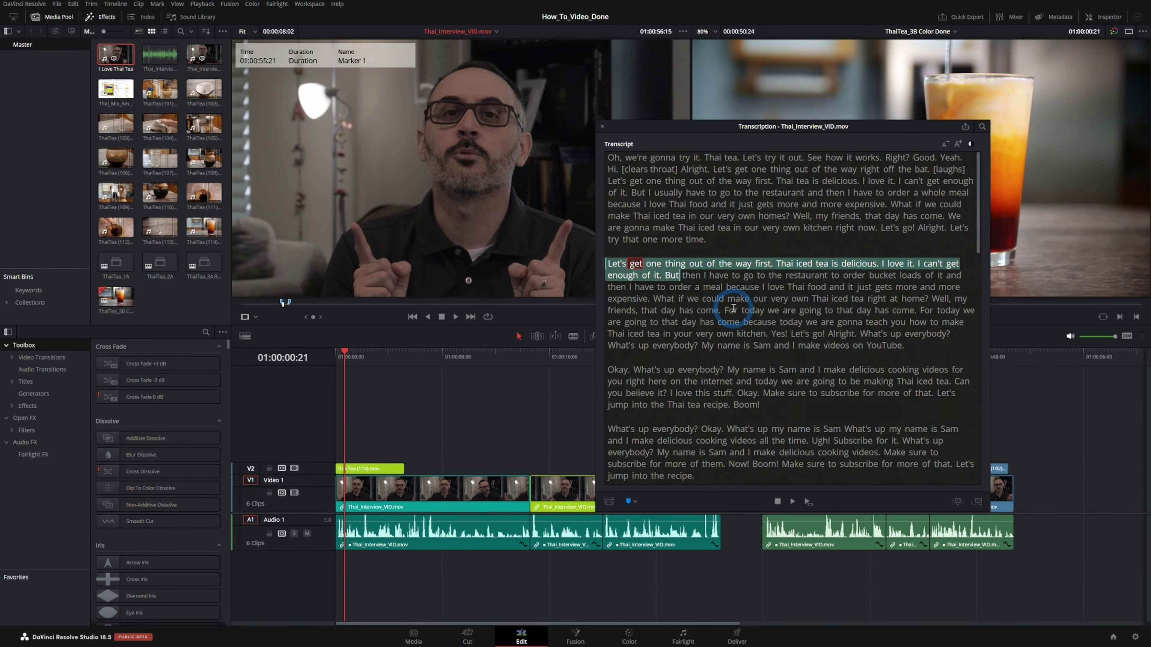
{"action": "left_click", "coordinate": [731, 309]}
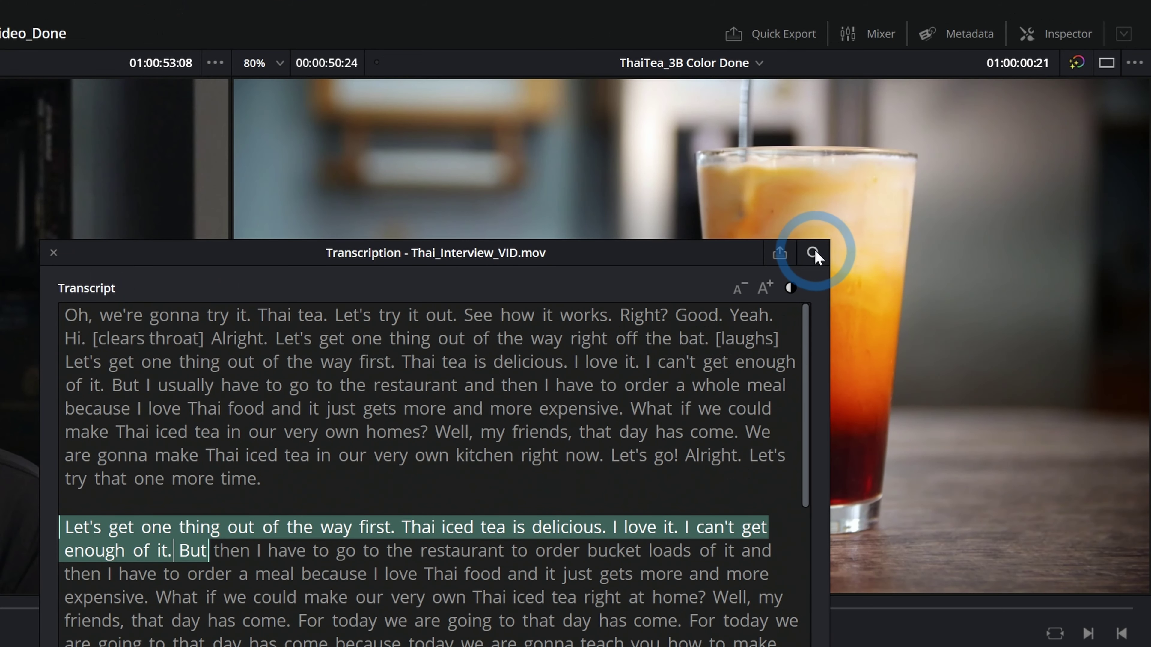
- Search the transcript for the host's name, highlighting its 5 occurrences
{"action": "left_click", "coordinate": [813, 254]}
{"action": "left_click", "coordinate": [429, 290]}
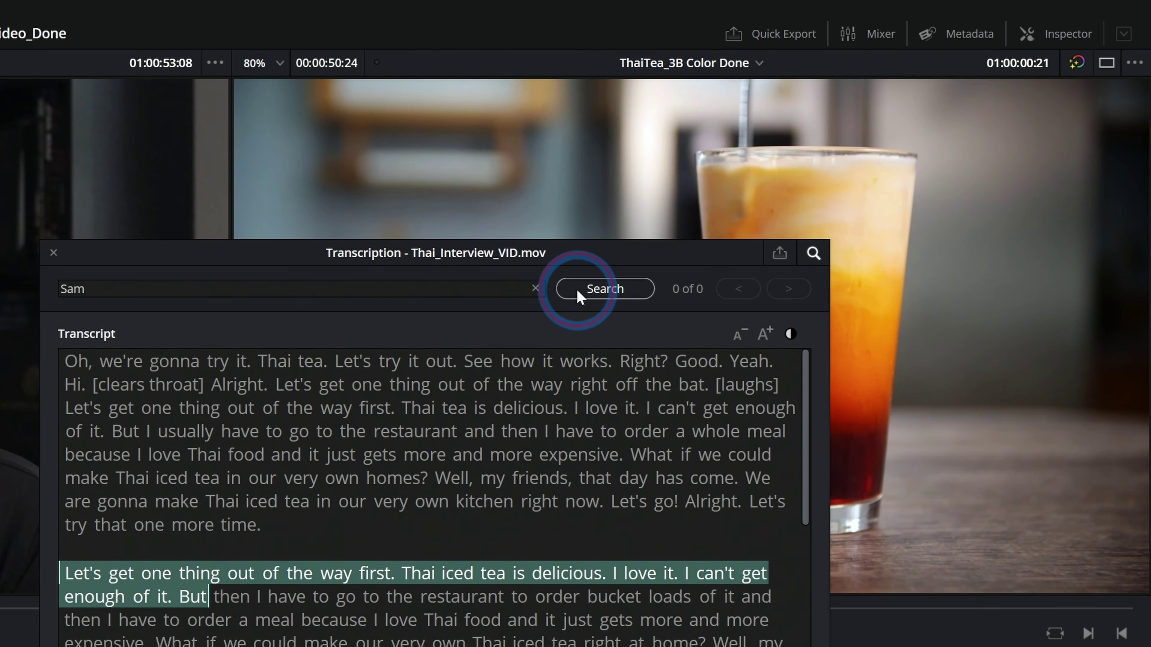
{"action": "left_click", "coordinate": [752, 289]}
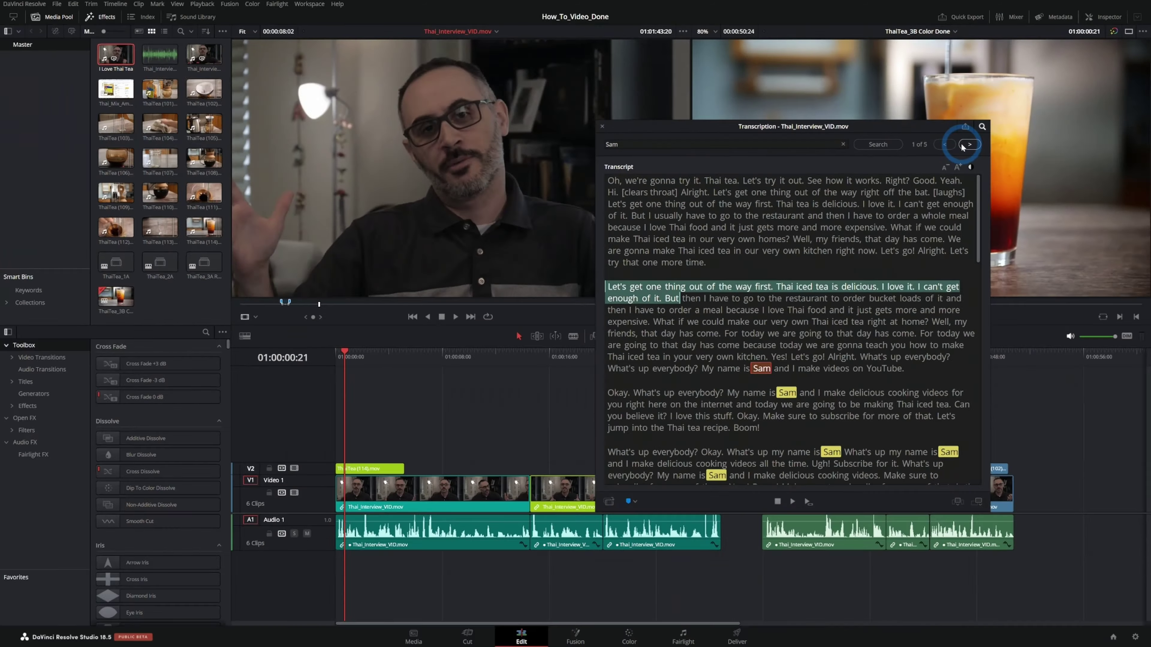
{"action": "scroll", "coordinate": [816, 340], "scroll_direction": "down", "scroll_amount": 3}
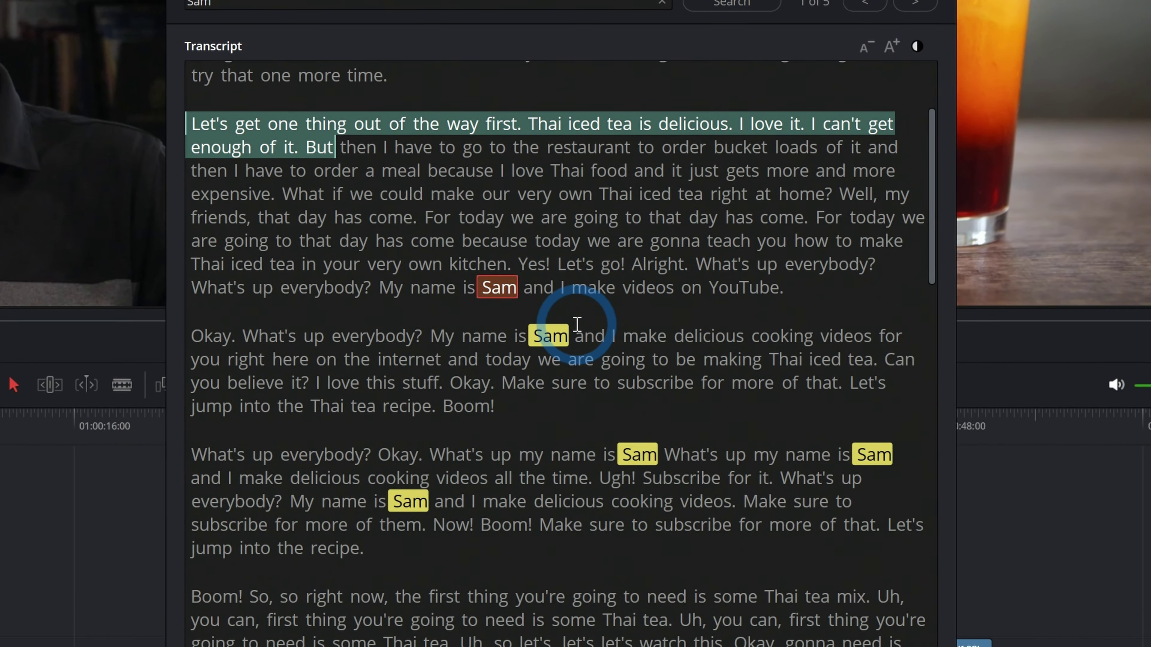
- Append the host's cooking-videos introduction, through 'Thai iced tea', to the timeline and play it
{"action": "left_click_drag", "start_coordinate": [434, 335], "coordinate": [442, 361]}
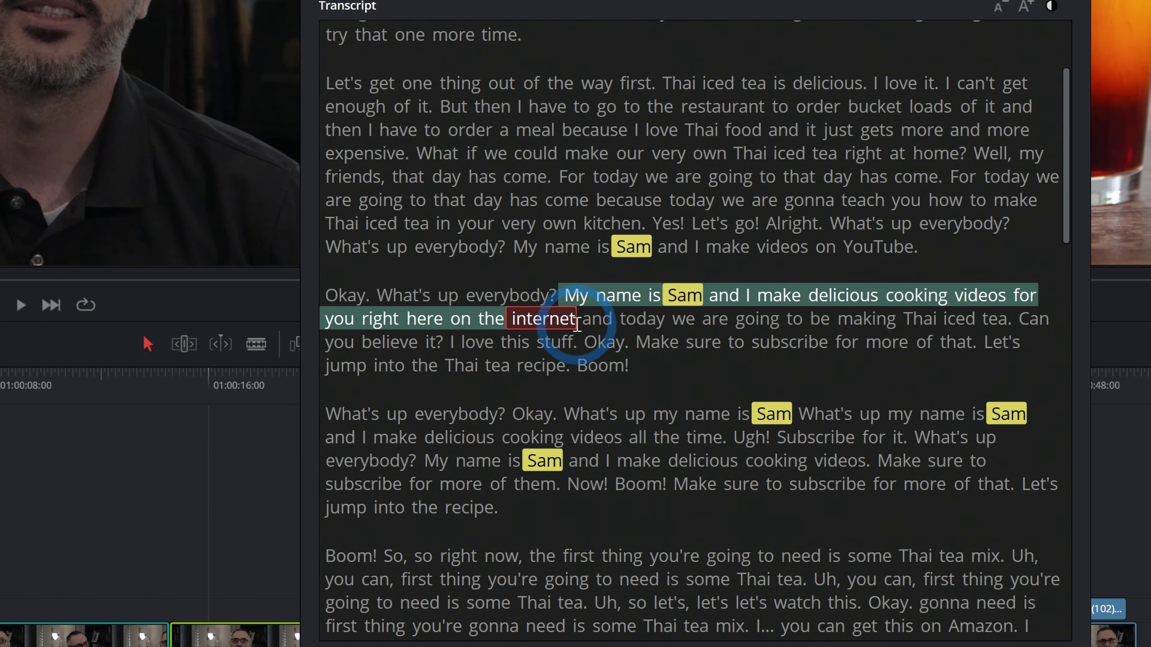
{"action": "left_click_drag", "start_coordinate": [576, 324], "coordinate": [1000, 319]}
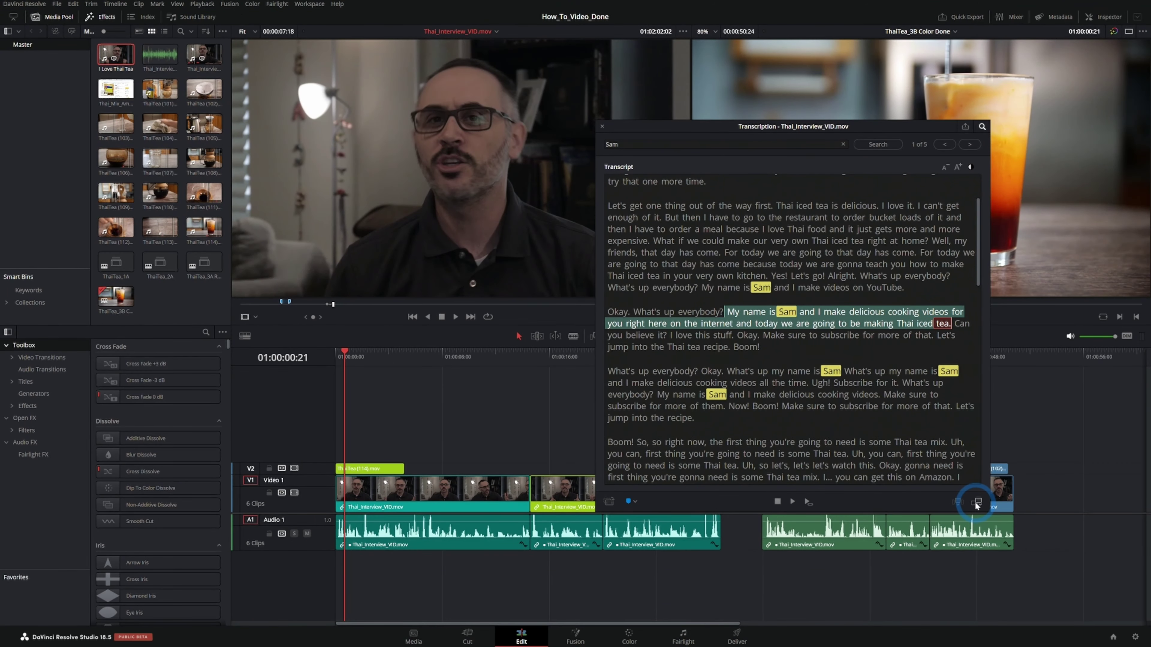
{"action": "left_click", "coordinate": [976, 502]}
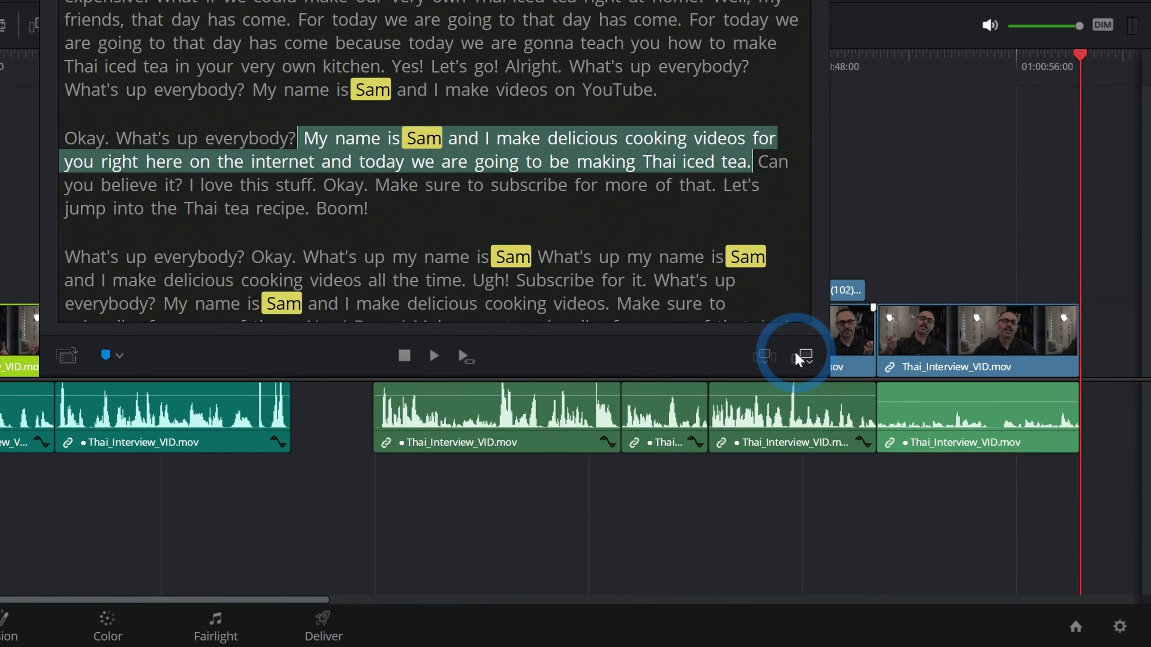
{"action": "left_click_drag", "start_coordinate": [778, 132], "coordinate": [351, 75]}
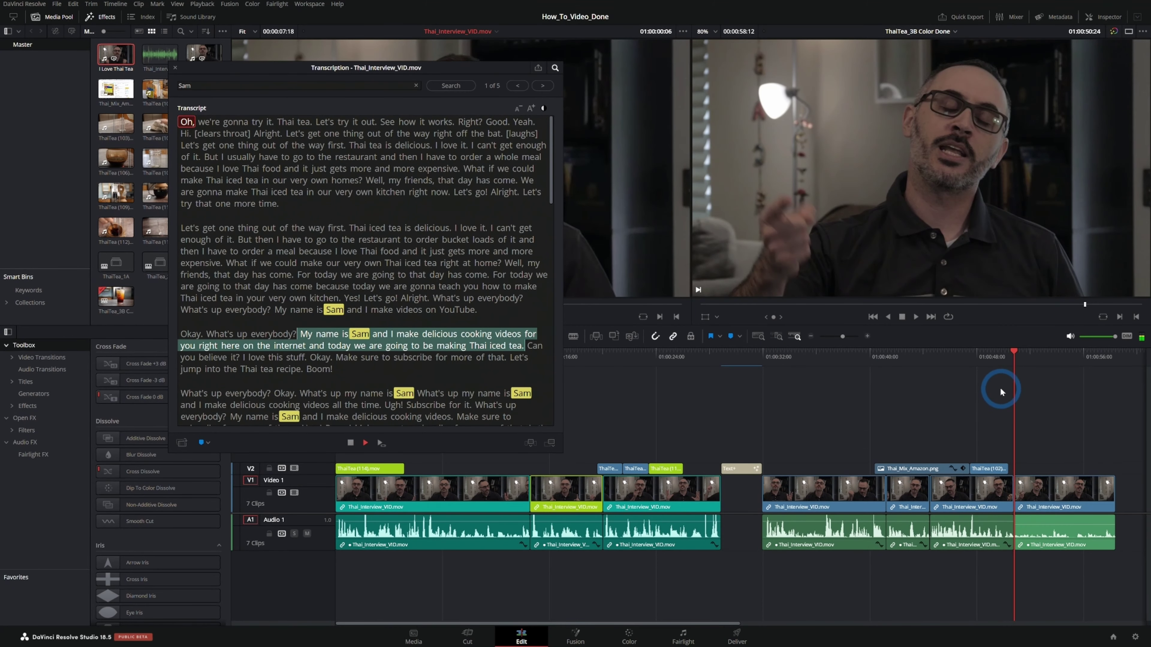
{"action": "key", "text": "space"}
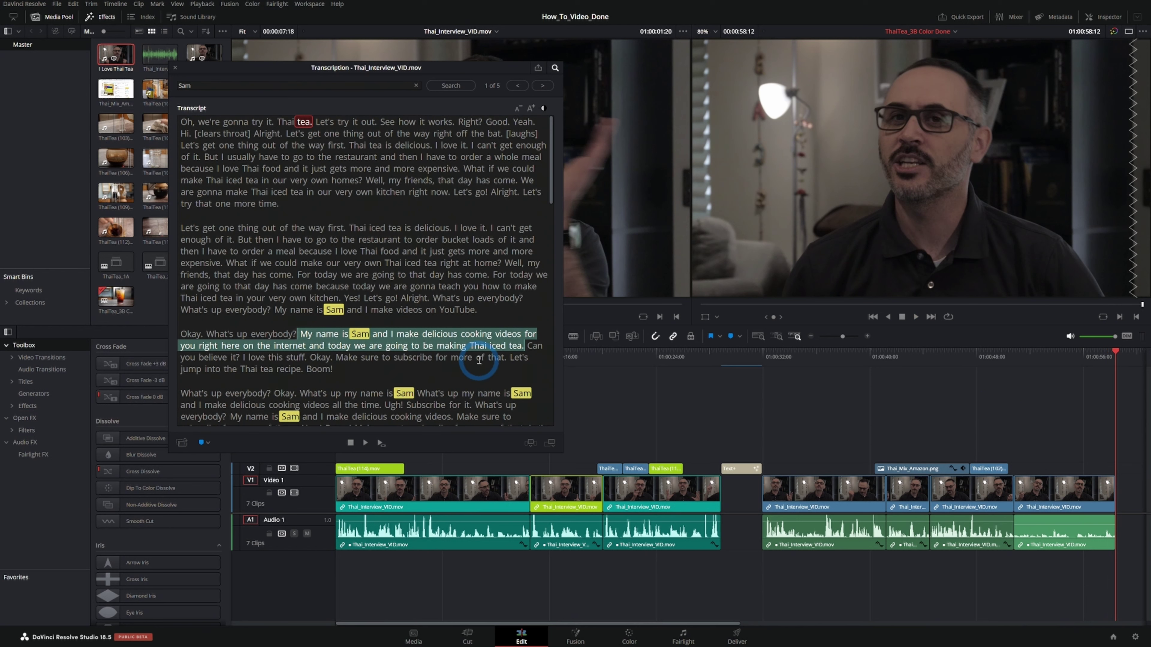
- Replace the transcript search term with 'Sugar' and browse the matches
{"action": "left_click", "coordinate": [415, 86]}
{"action": "type", "text": "Sugar"}
{"action": "left_click", "coordinate": [450, 85]}
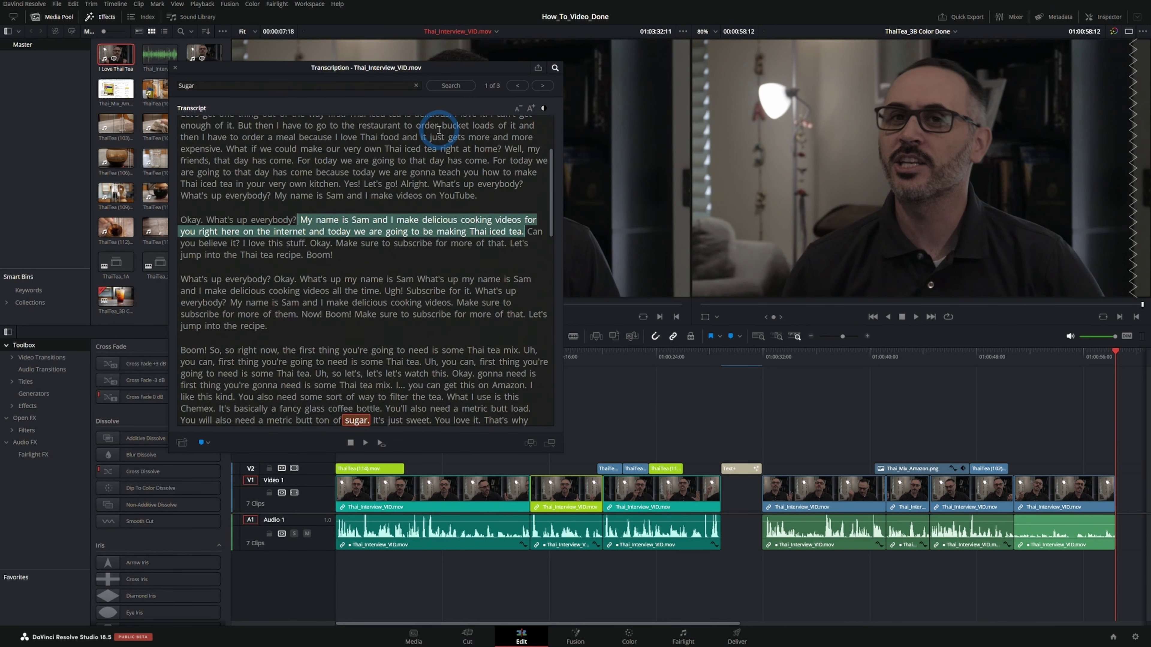
{"action": "scroll", "coordinate": [419, 239], "scroll_direction": "down", "scroll_amount": 10}
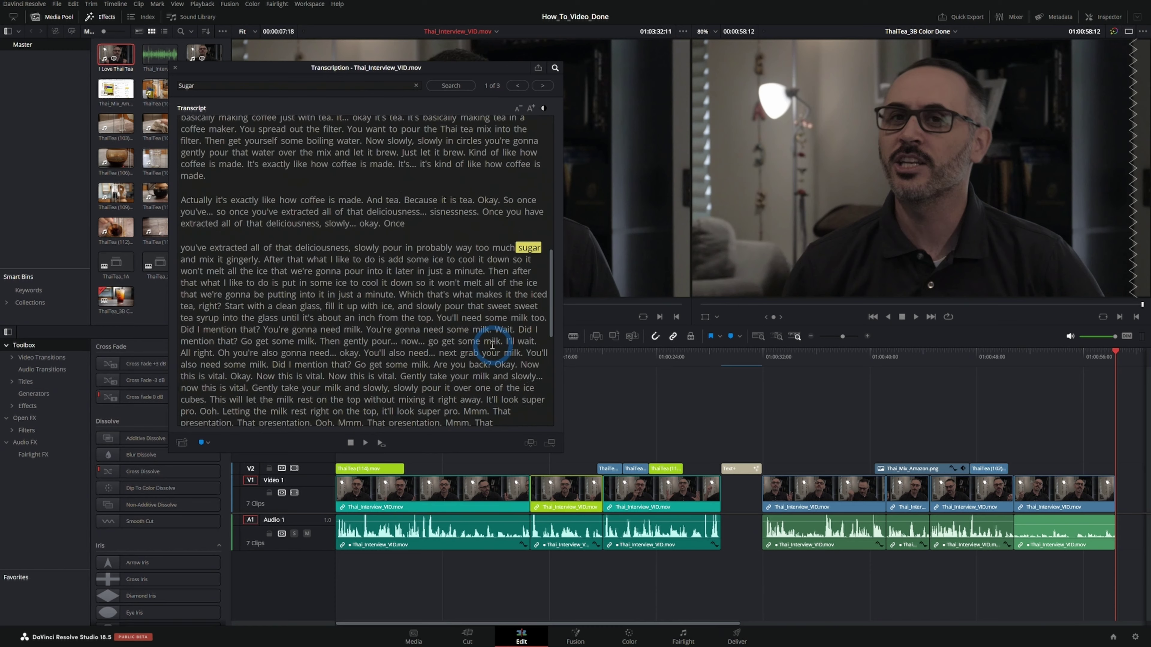
{"action": "scroll", "coordinate": [470, 326], "scroll_direction": "down", "scroll_amount": 2}
{"action": "scroll", "coordinate": [423, 280], "scroll_direction": "up", "scroll_amount": 4}
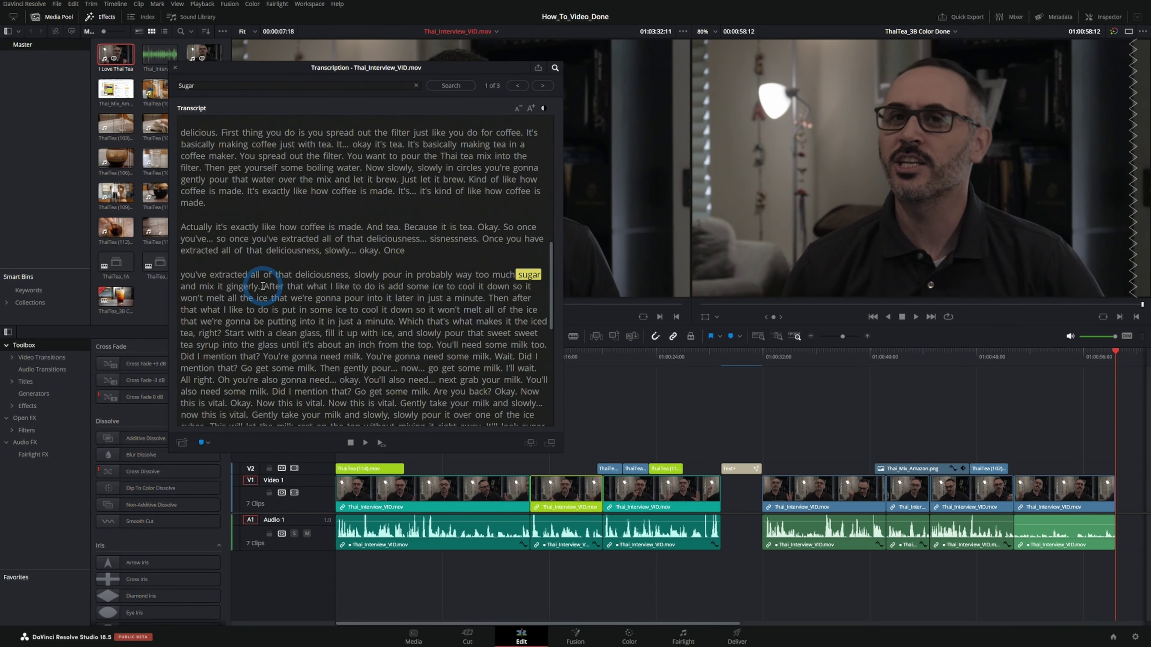
- Append the 'slowly pour in… sugar and mix it gingerly' passage to the timeline and play it
{"action": "left_click_drag", "start_coordinate": [263, 286], "coordinate": [359, 276]}
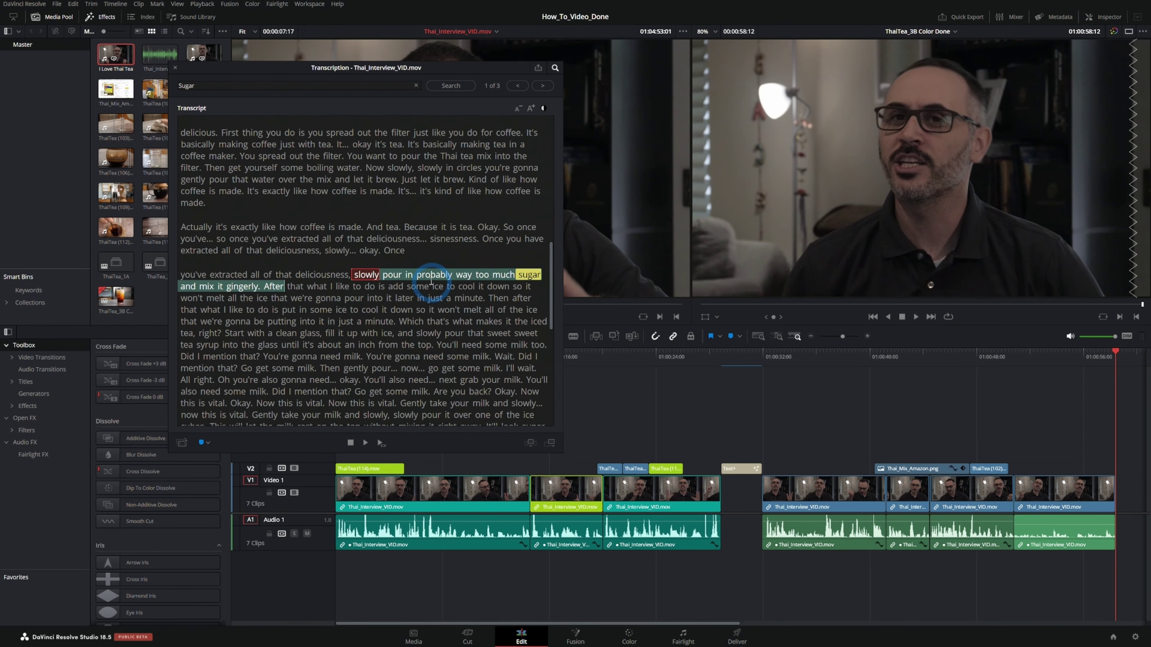
{"action": "left_click", "coordinate": [550, 441]}
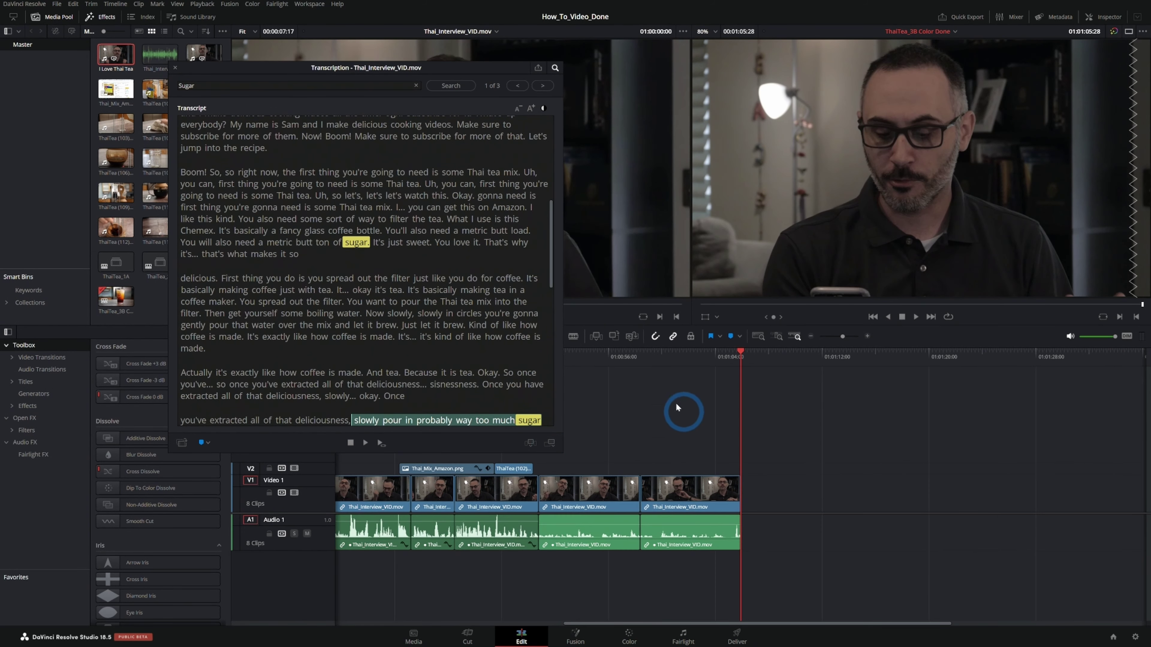
{"action": "left_click", "coordinate": [640, 357]}
{"action": "key", "text": "space"}
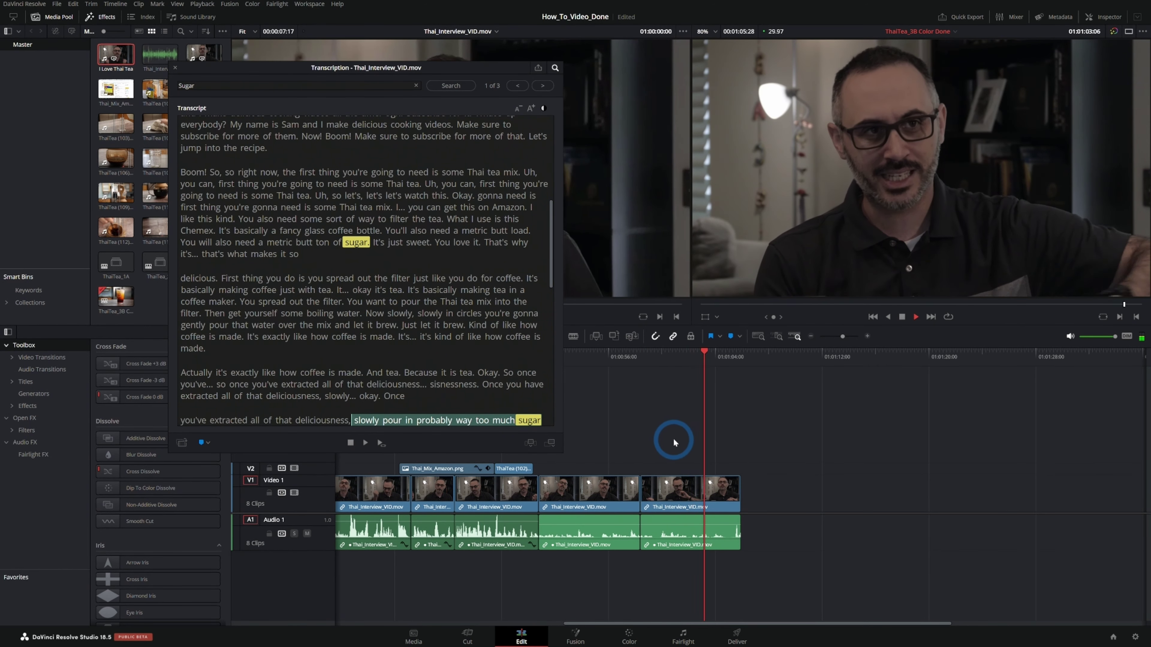
- Stop playback and scroll the transcript down to the later 'sugar' match
{"action": "left_click", "coordinate": [423, 221]}
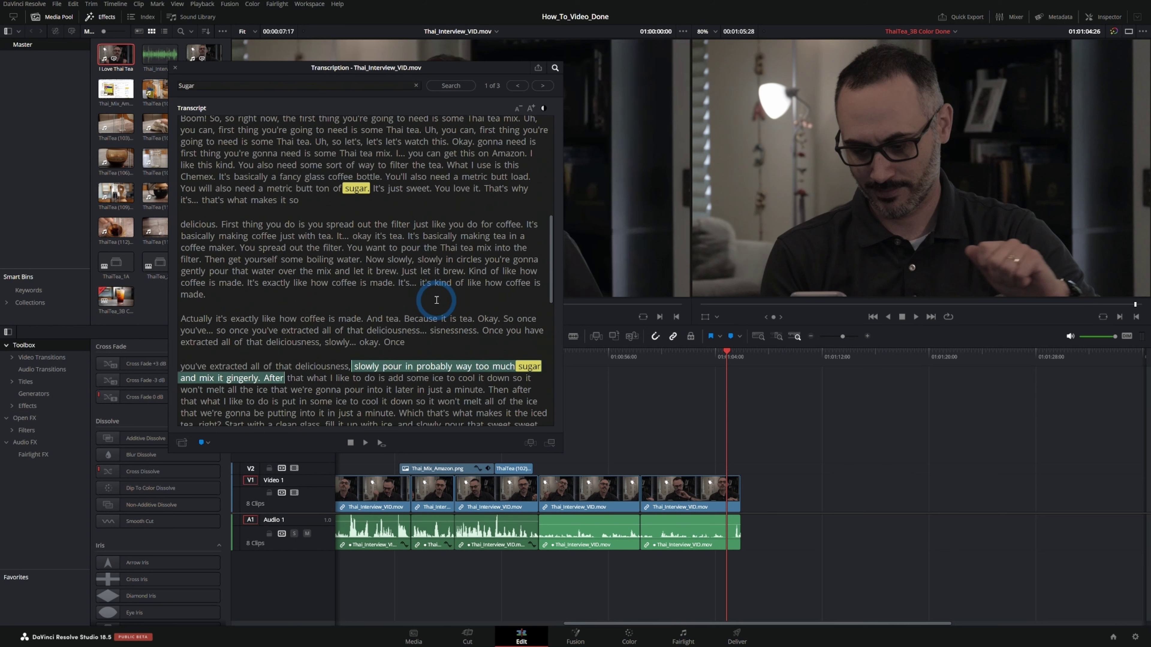
{"action": "scroll", "coordinate": [446, 281], "scroll_direction": "down", "scroll_amount": 5}
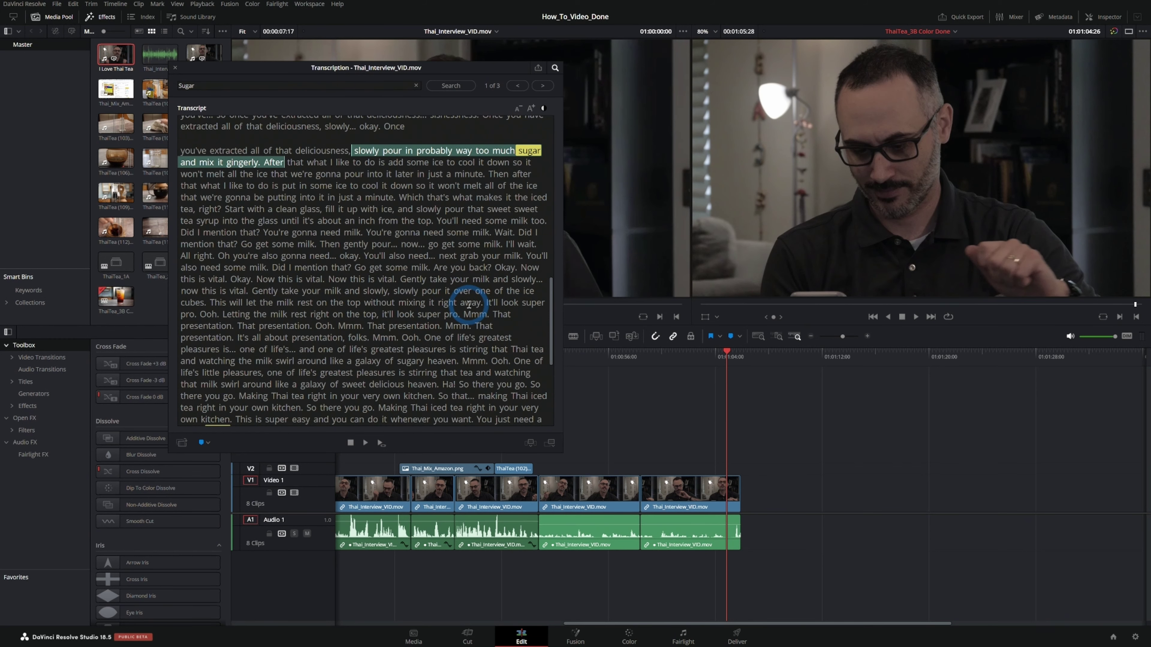
{"action": "scroll", "coordinate": [463, 314], "scroll_direction": "down", "scroll_amount": 5}
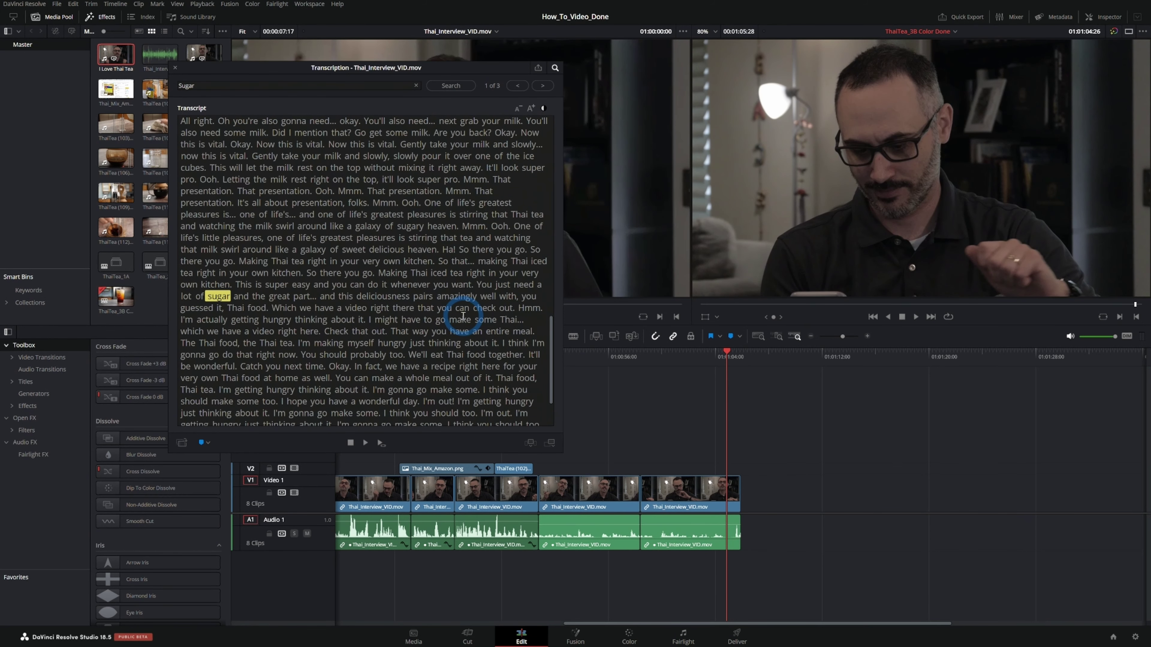